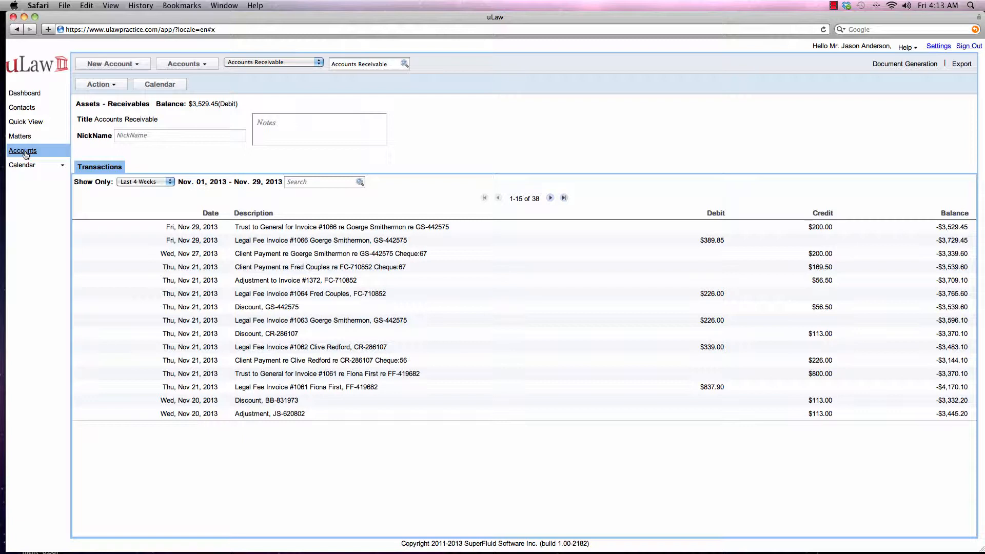
Step: Look through the Revenue and Expense account categories, including the Legal Work and Client Expenses accounts
click(201, 65)
mouse_move(254, 130)
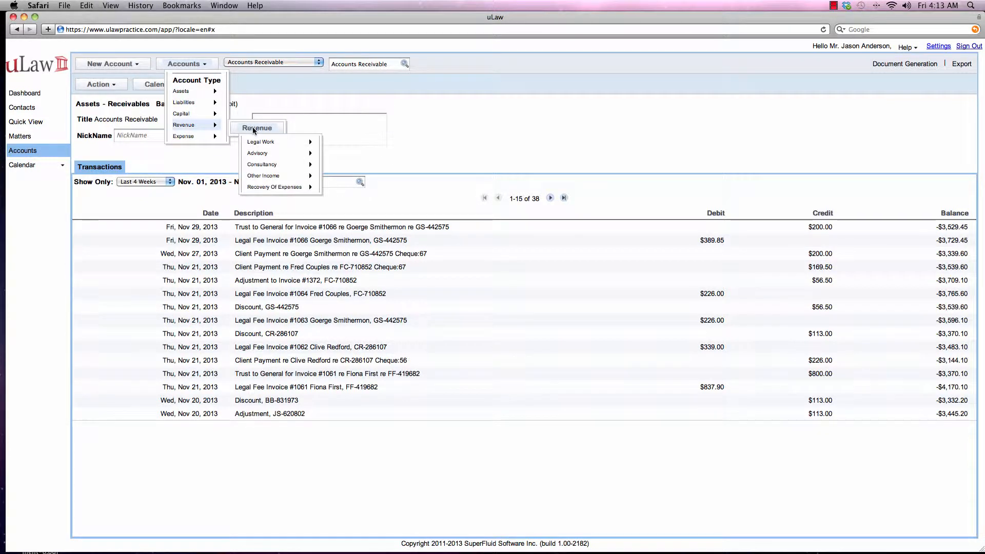
mouse_move(268, 178)
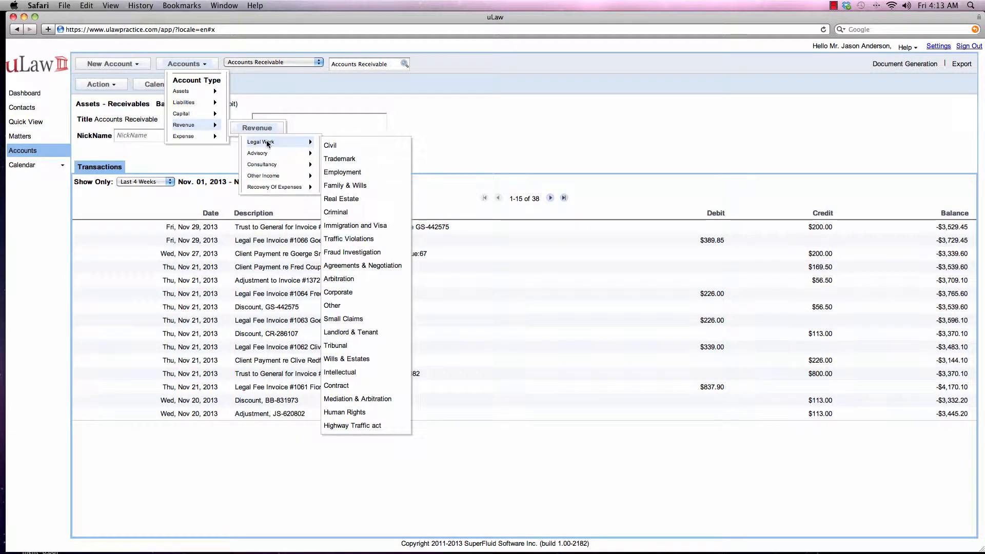
mouse_move(206, 136)
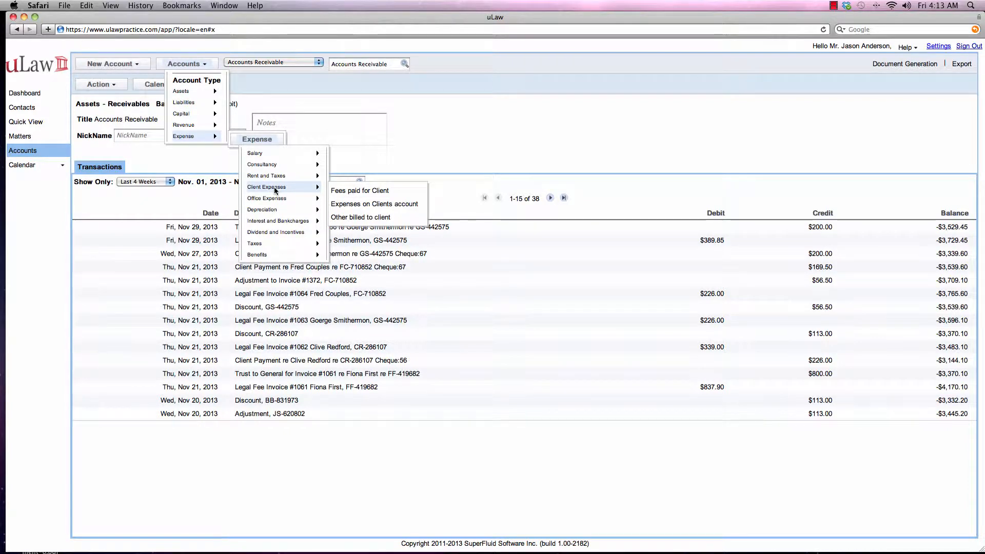
mouse_move(209, 116)
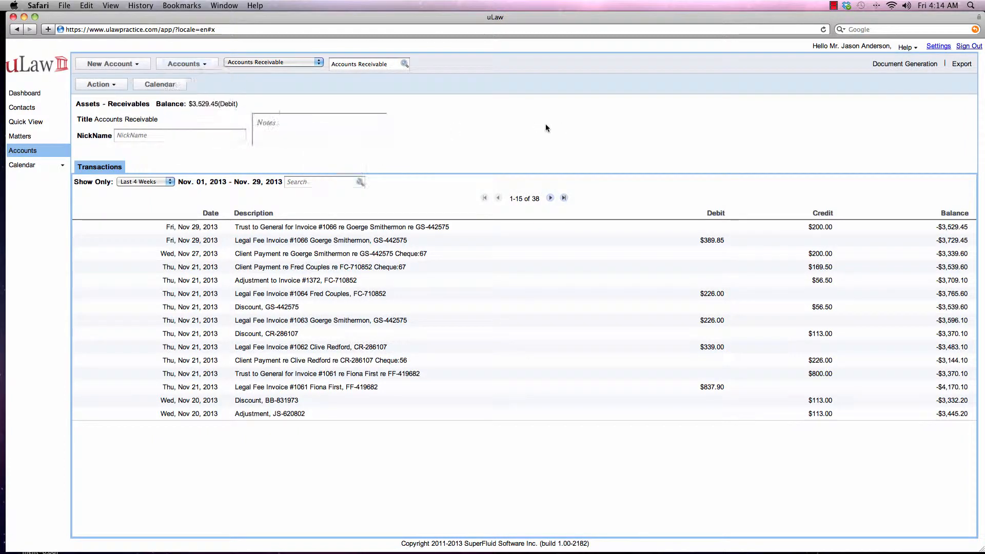
Step: Check the Year End Month in the profile's account settings, and return to the Accounts Receivable account
click(937, 47)
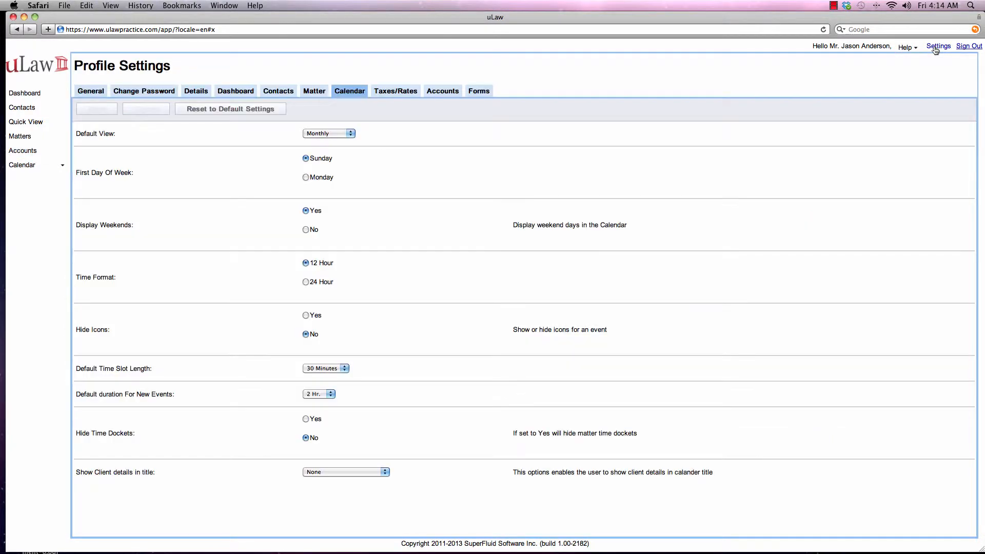
click(446, 92)
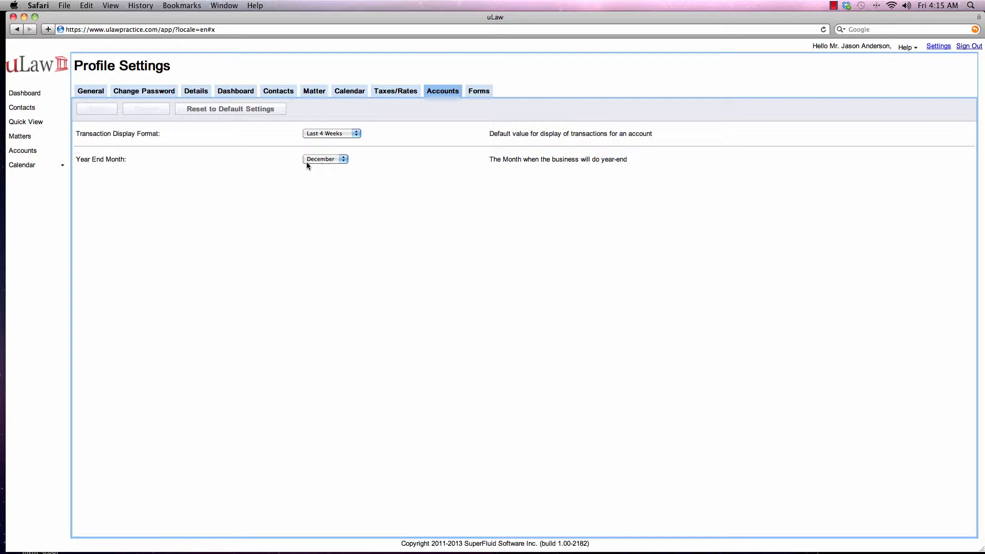
click(34, 152)
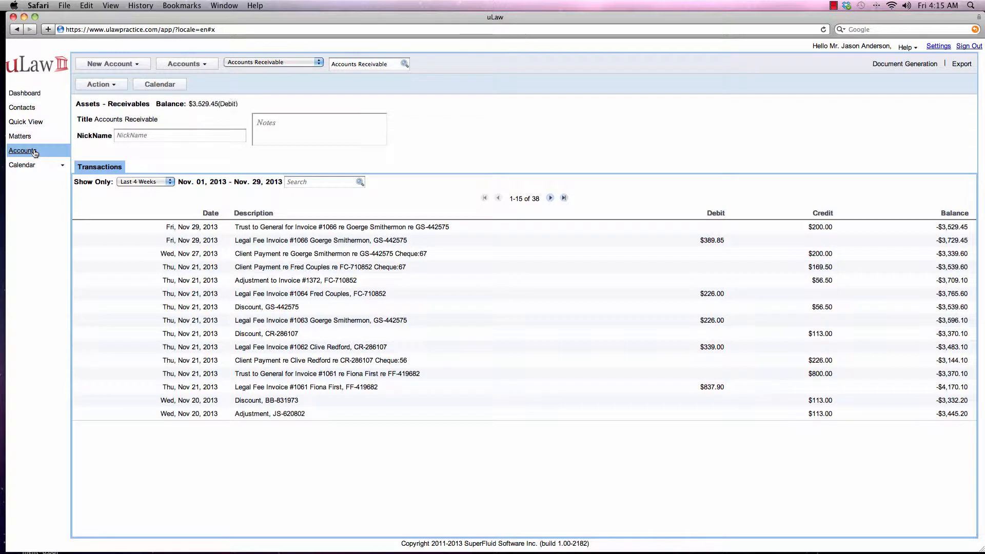
Step: Enable the Administrator actions for the accounts
click(112, 85)
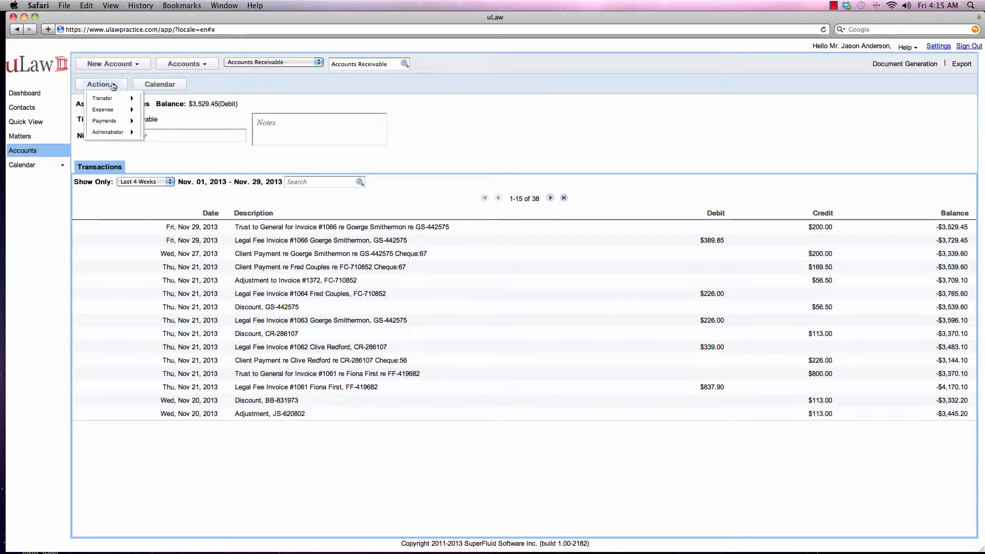
mouse_move(115, 133)
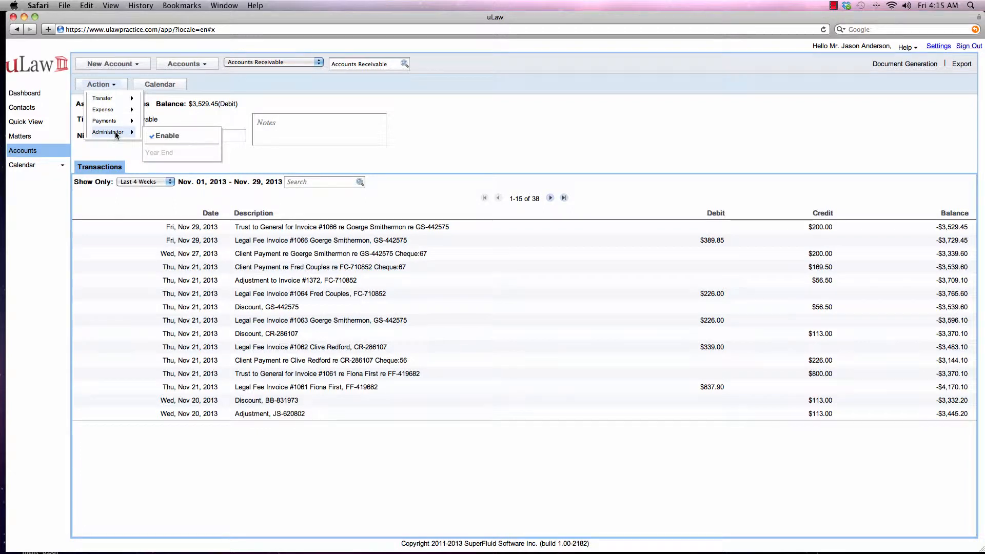
click(171, 138)
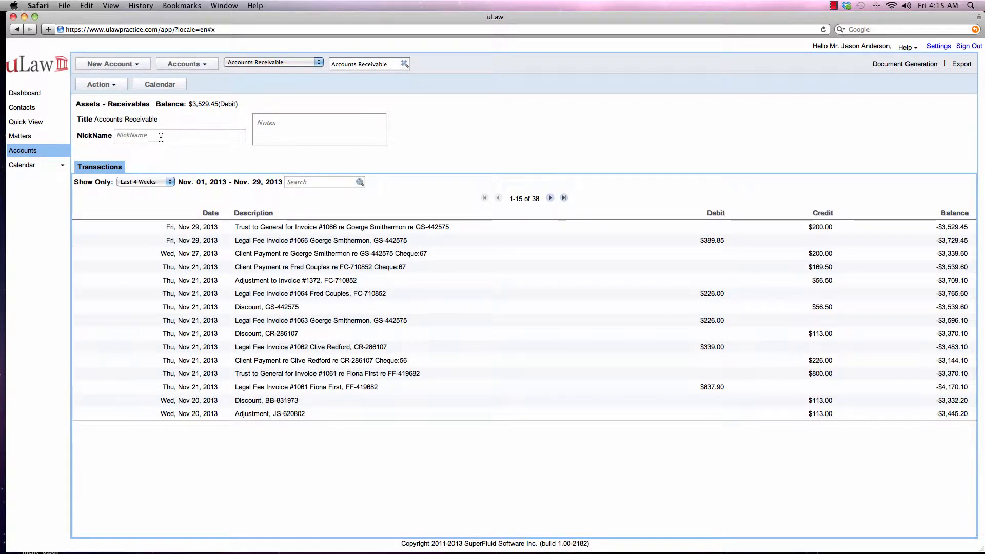
Step: Open the Year End form, look at the calendar for its Year End Date, and close the calendar
click(117, 85)
mouse_move(118, 132)
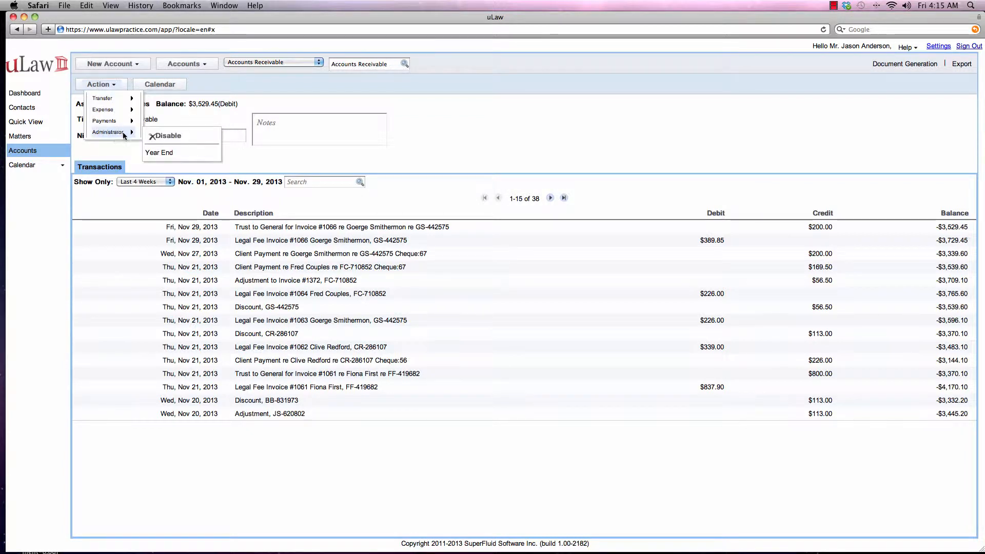
click(164, 152)
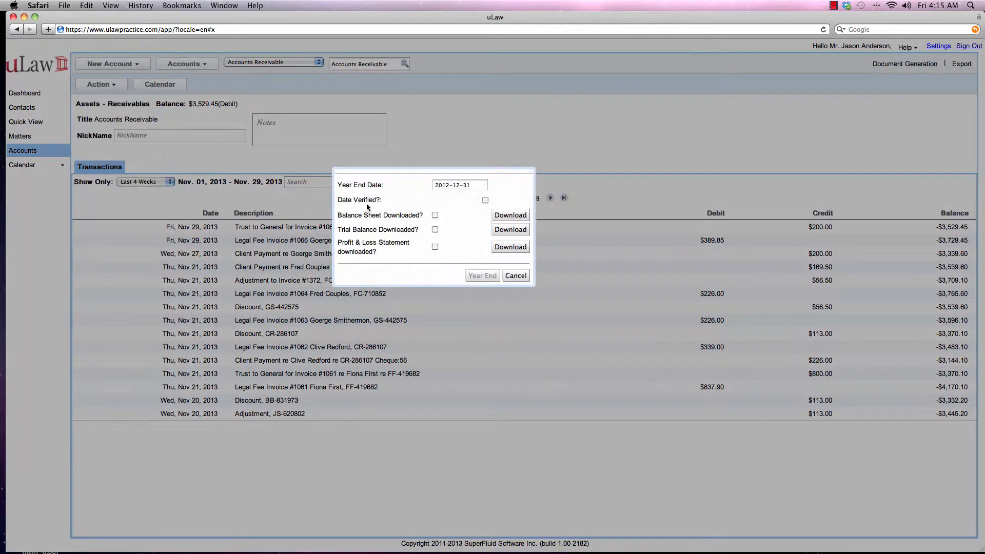
click(471, 184)
key(super+alt+2)
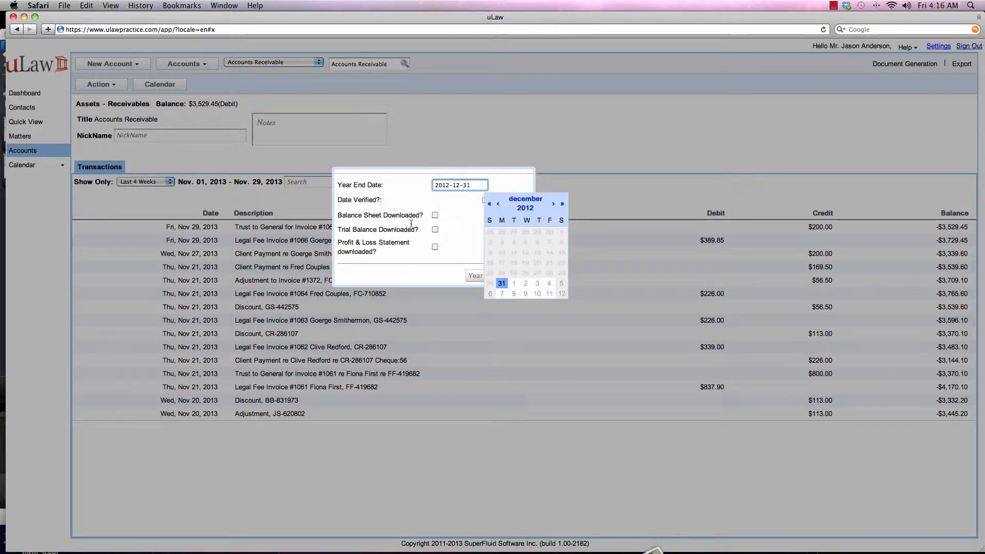
click(425, 193)
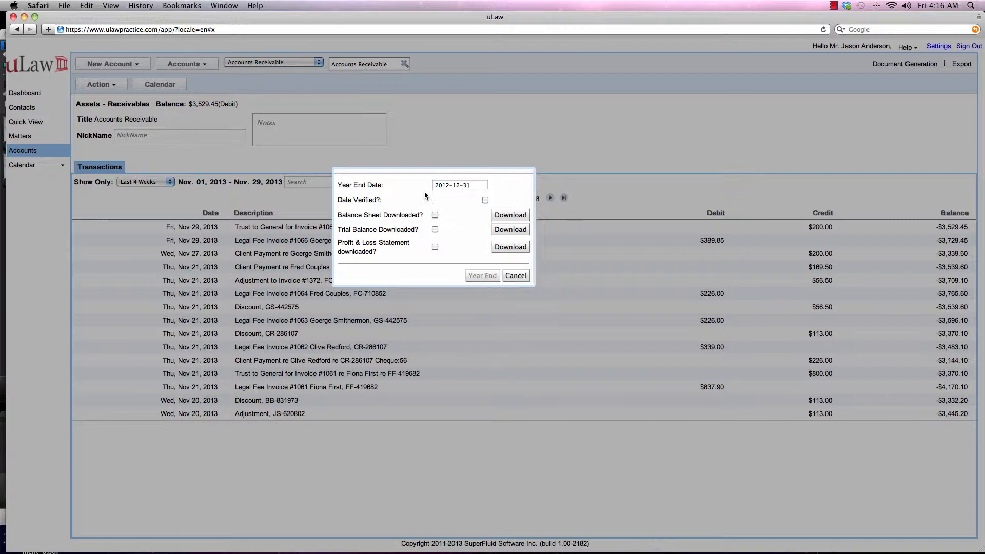
Step: Verify the date, mark the balance sheet, trial balance and profit and loss statement as downloaded, and leave the form without running the year end
click(485, 200)
click(507, 215)
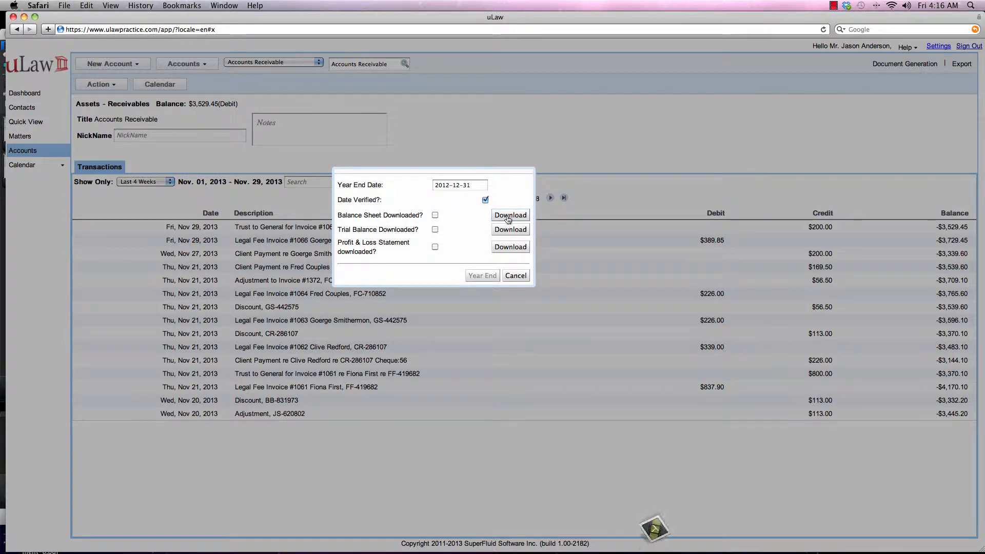
click(435, 215)
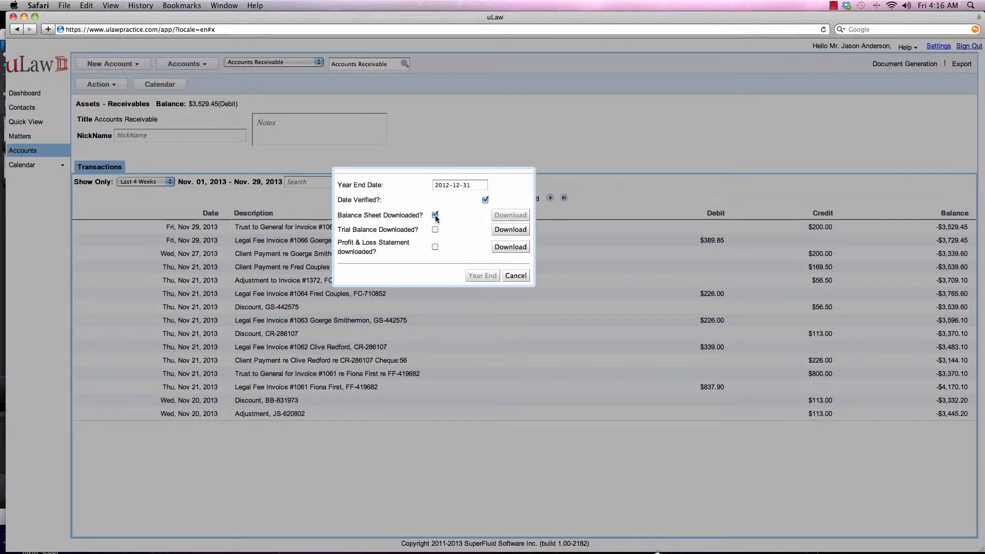
click(502, 230)
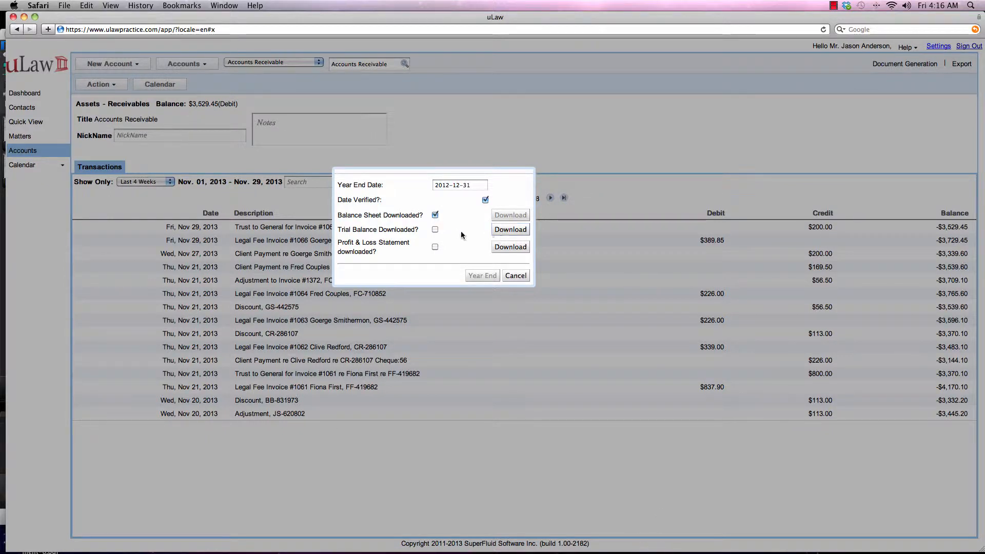
click(435, 229)
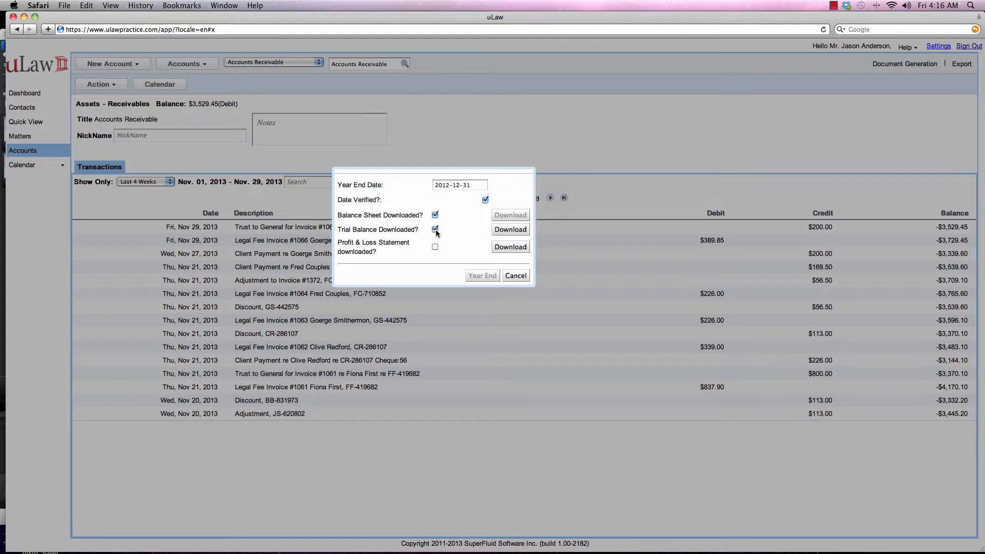
click(498, 248)
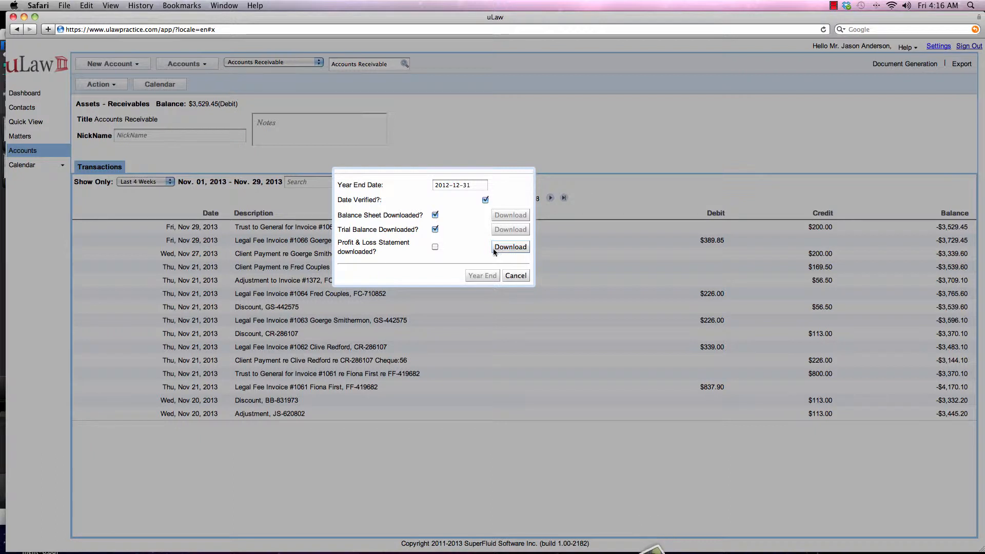
click(435, 247)
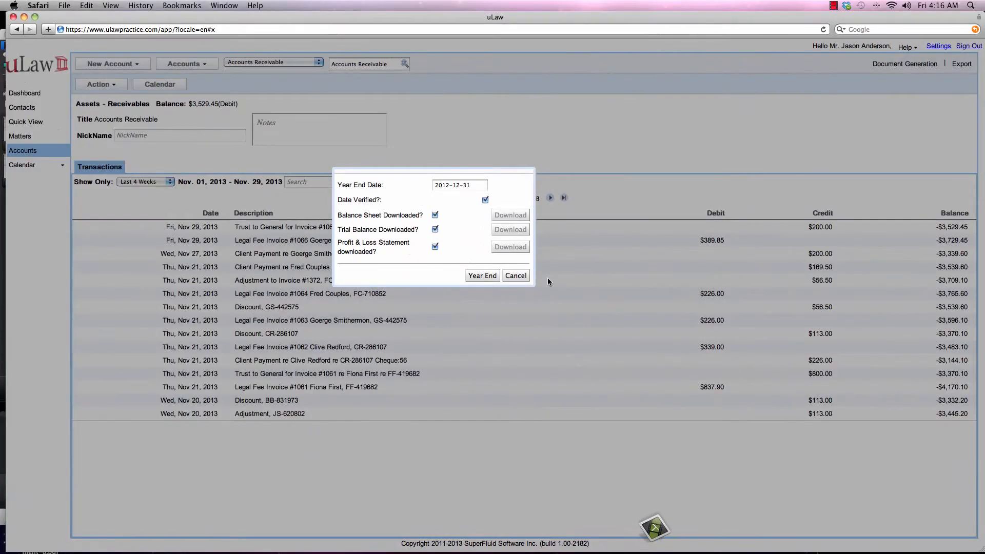
click(354, 270)
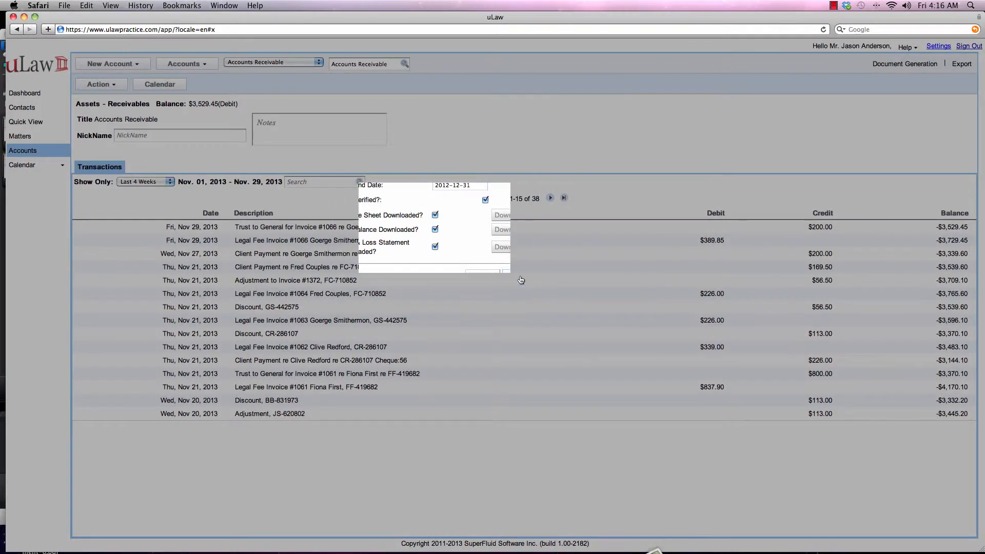
Step: Reopen the Year End form and try to download the balance sheet, trial balance and profit and loss statement
click(109, 85)
mouse_move(120, 132)
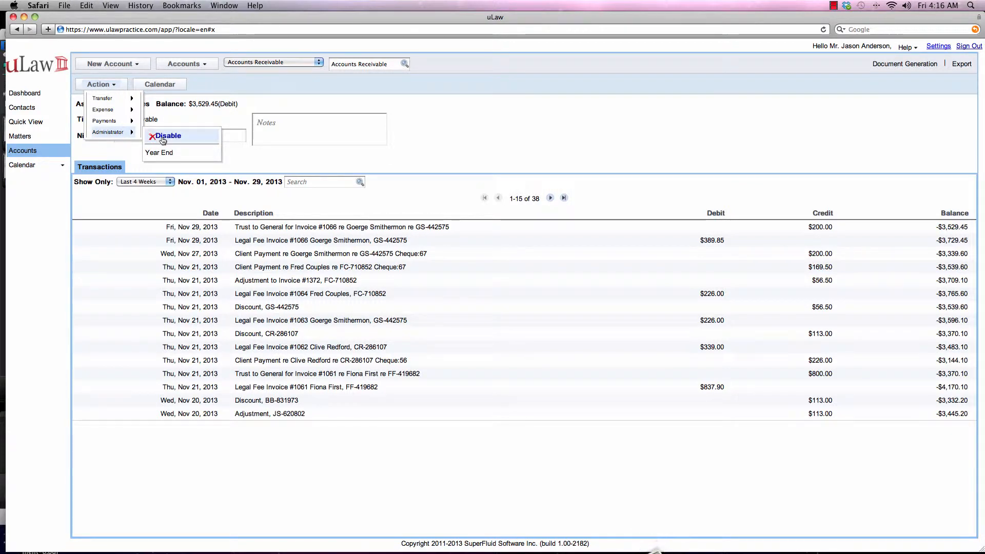
click(163, 153)
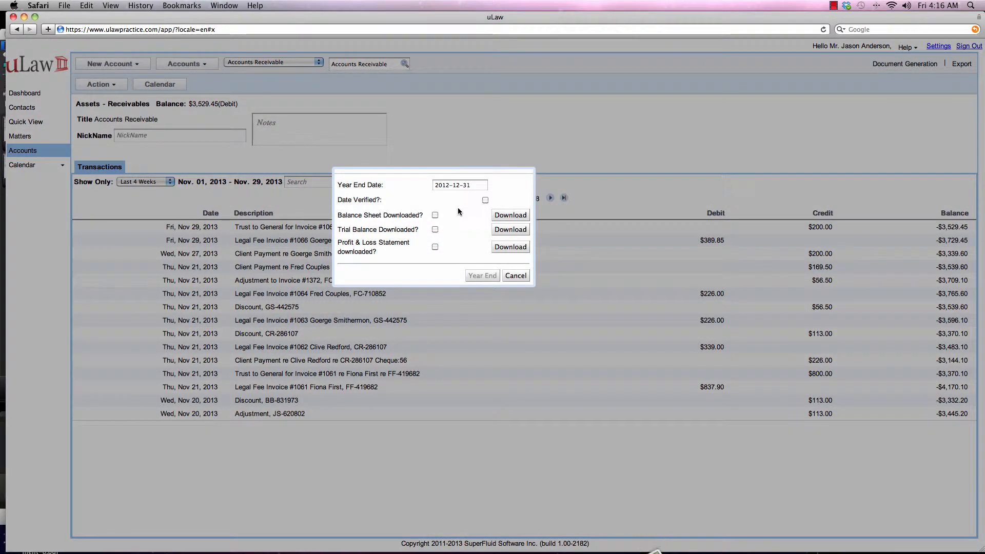
click(497, 214)
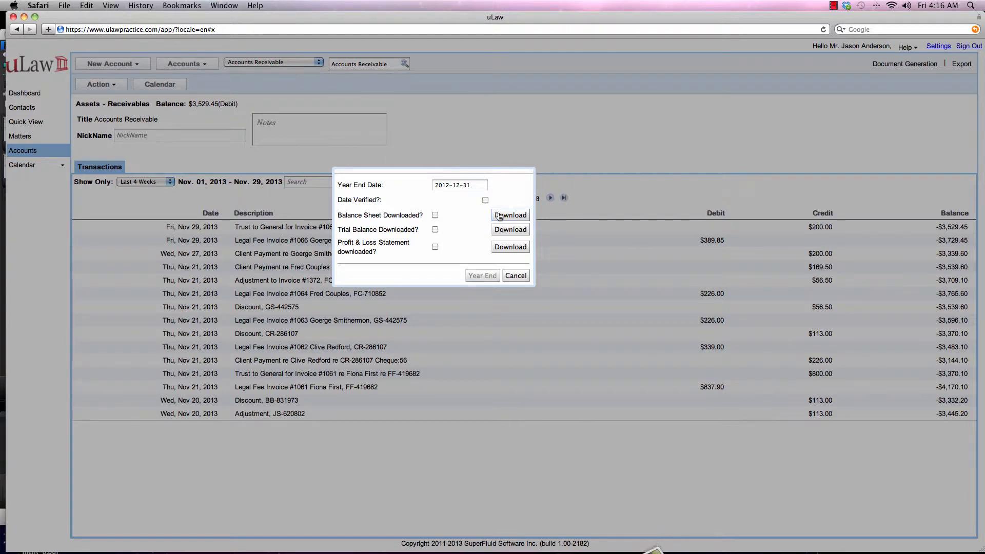
click(511, 231)
click(511, 247)
click(834, 6)
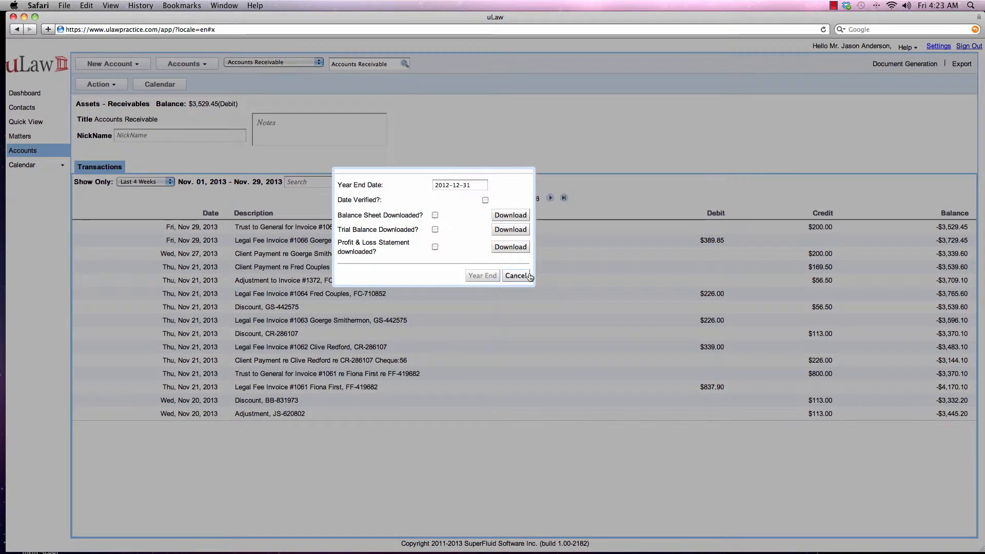
Step: Set the Year End Date to 2013-09-30
click(457, 186)
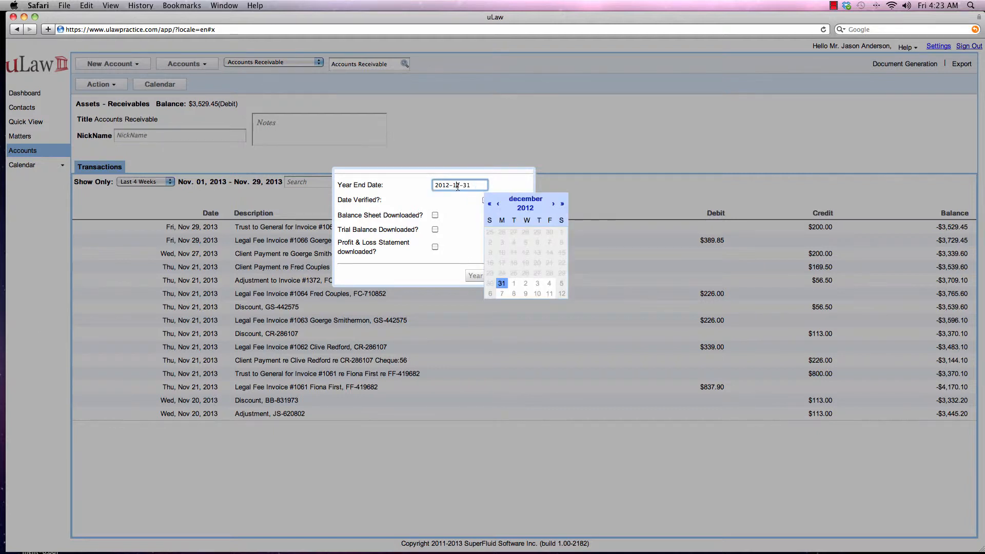
click(561, 205)
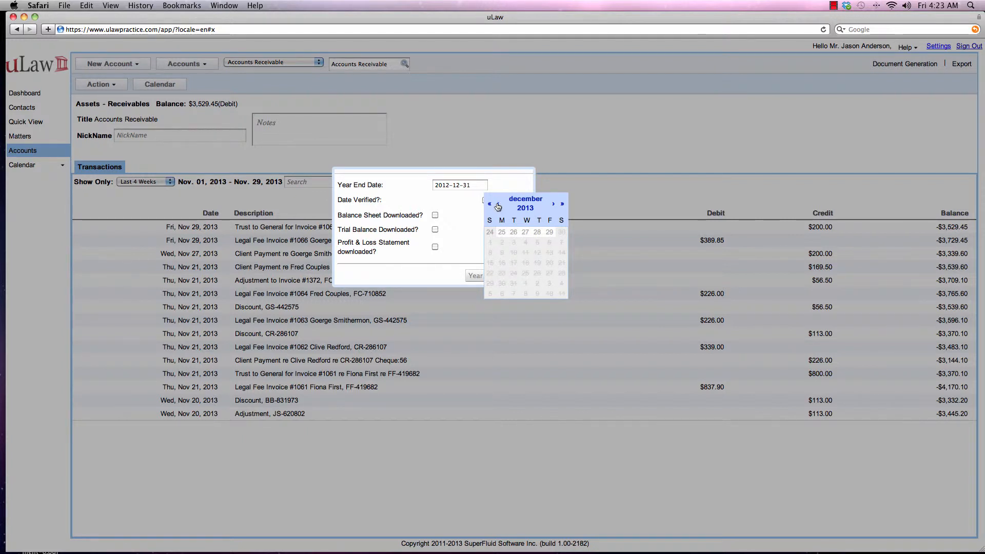
click(498, 206)
click(498, 207)
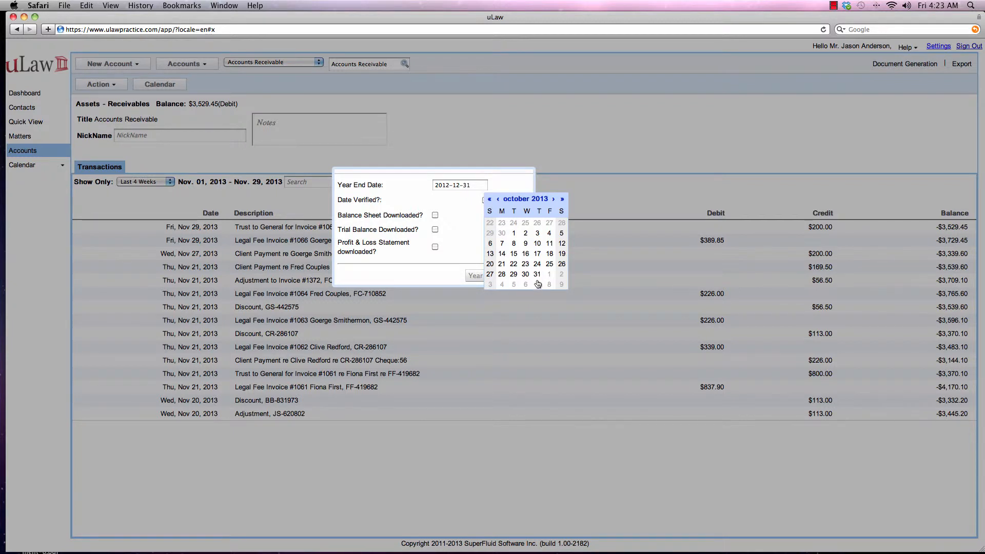
click(498, 199)
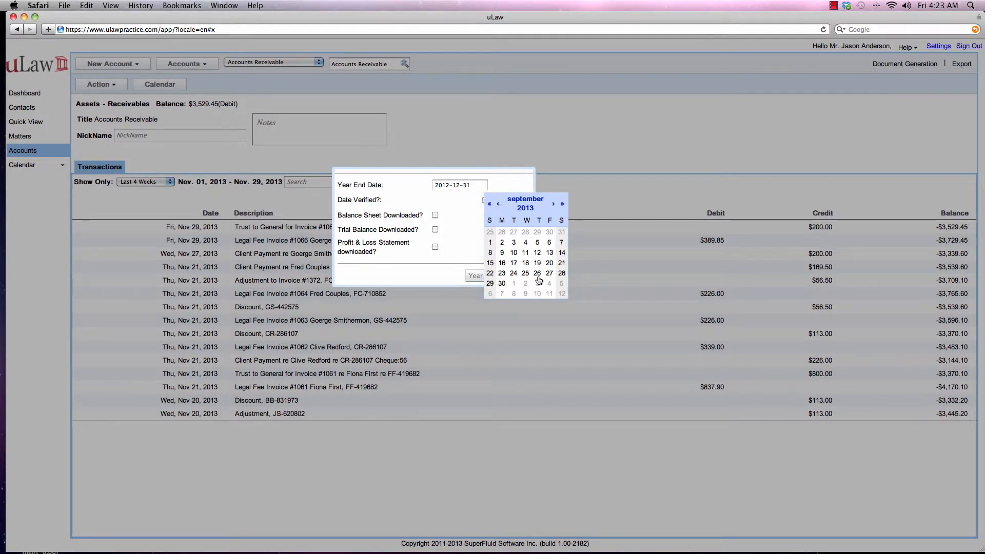
click(502, 284)
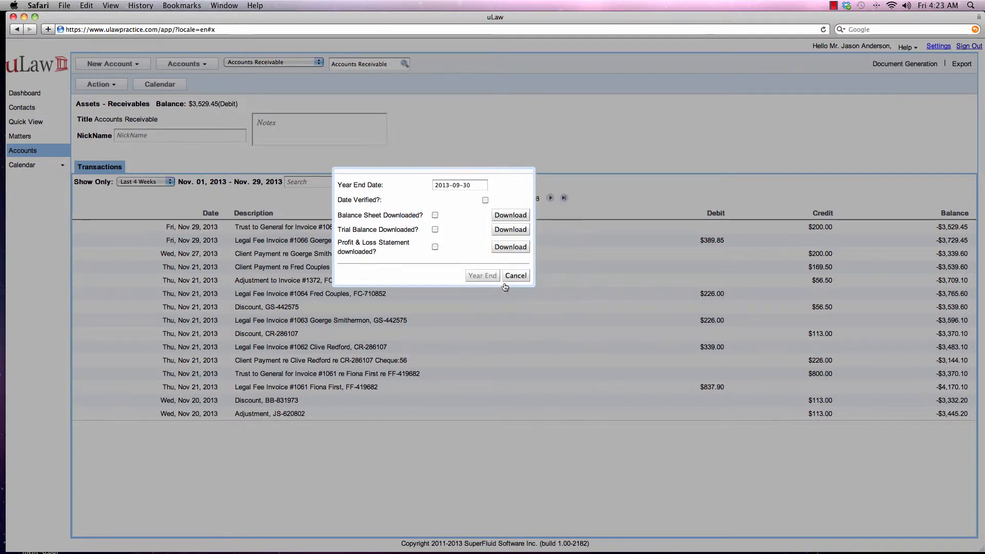
Step: Verify the date, mark the balance sheet, trial balance and profit and loss statement as downloaded, and run the year end
click(486, 199)
click(435, 216)
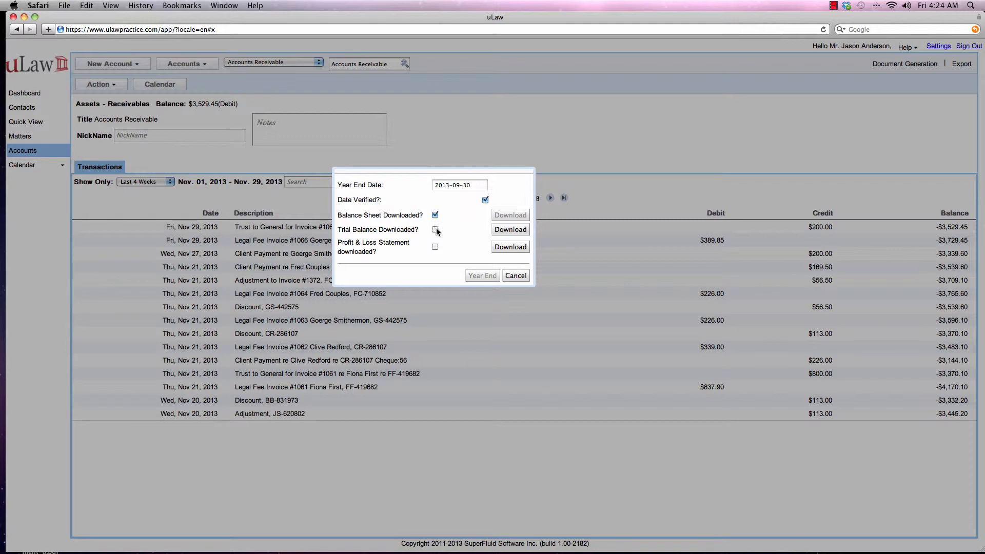
click(435, 229)
click(435, 247)
click(481, 277)
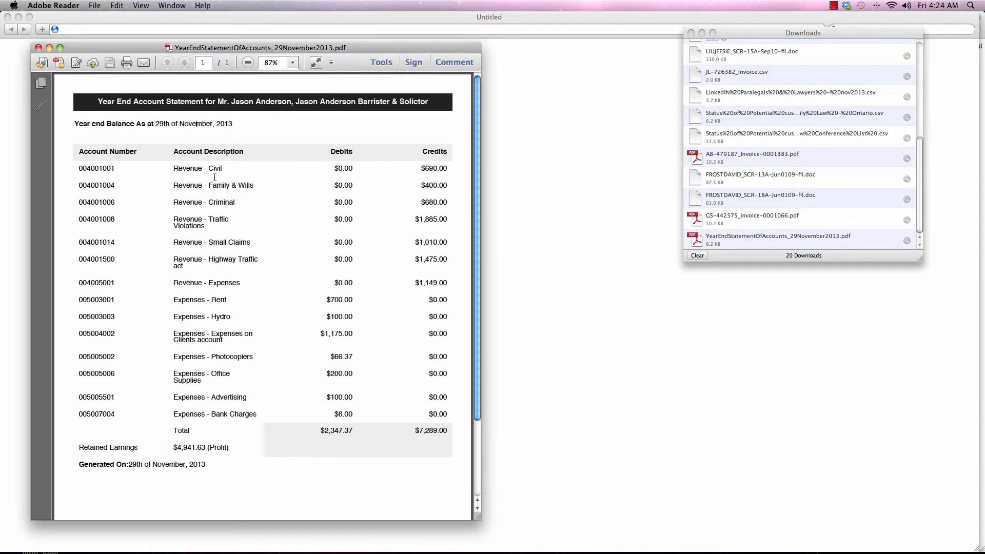
Step: Highlight the expense entries, the total debits and the retained earnings in the generated year-end statement PDF
drag(173, 169, 205, 420)
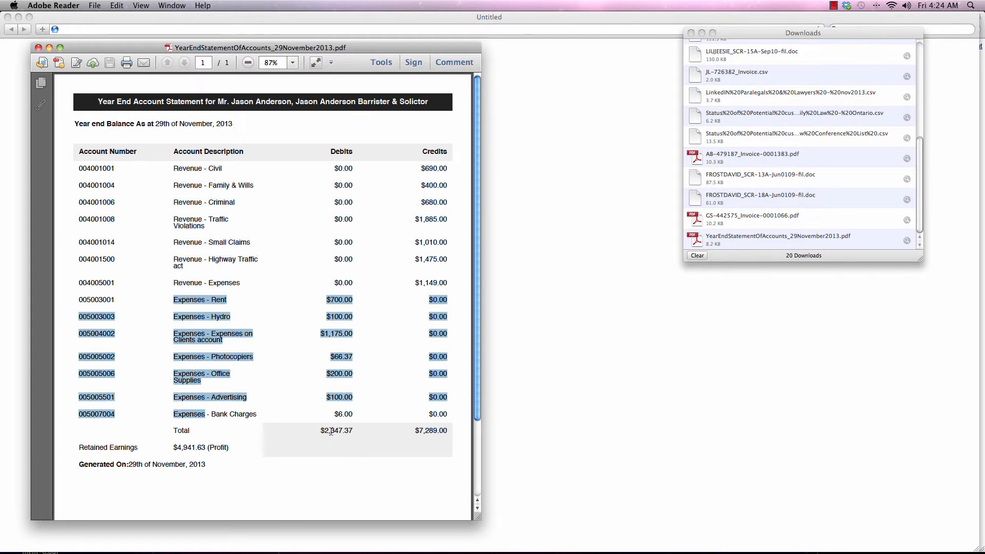
drag(318, 429, 360, 430)
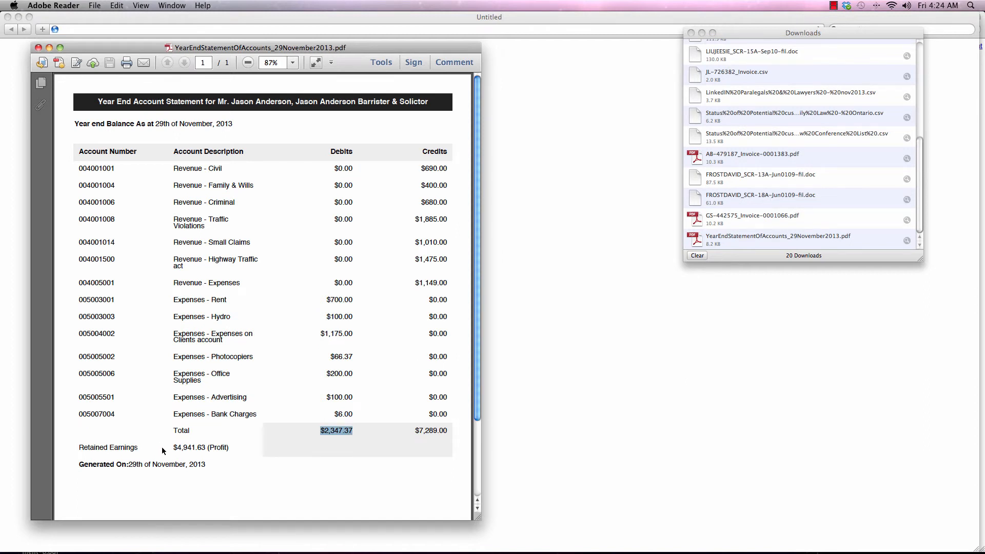
drag(163, 450, 229, 451)
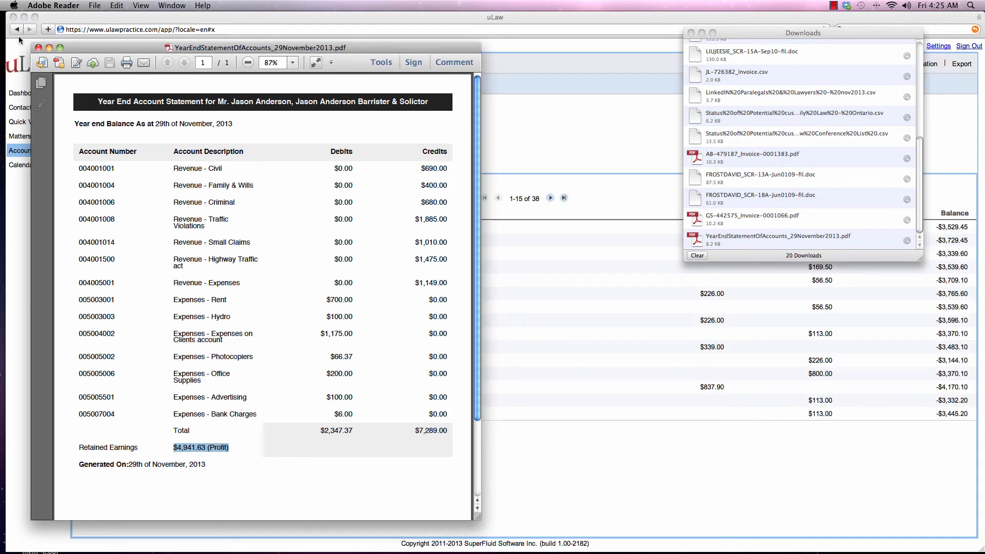
Step: Close the year-end statement PDF and, back in uLaw, switch from Accounts Receivable to the Retained Earnings account
click(38, 47)
click(49, 197)
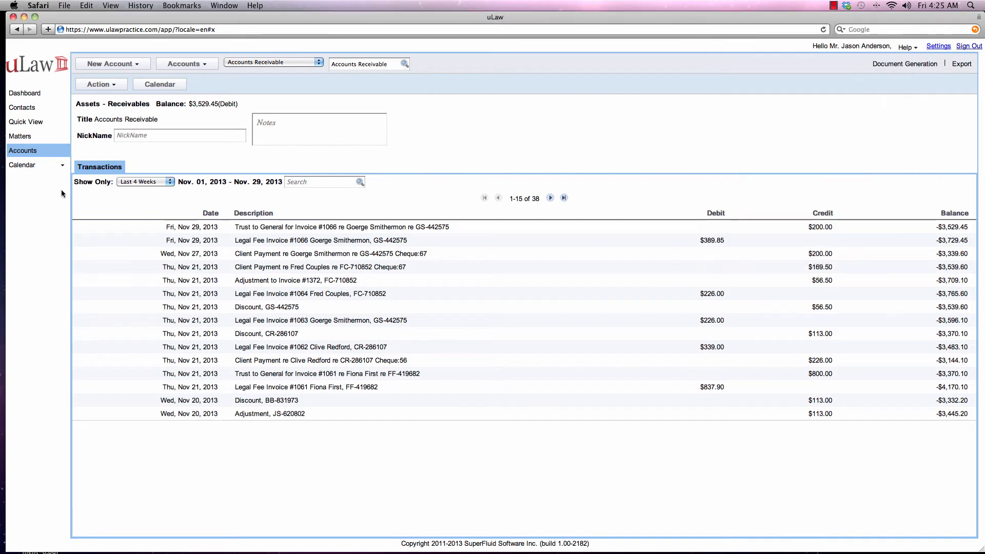
click(344, 63)
triple_click(344, 64)
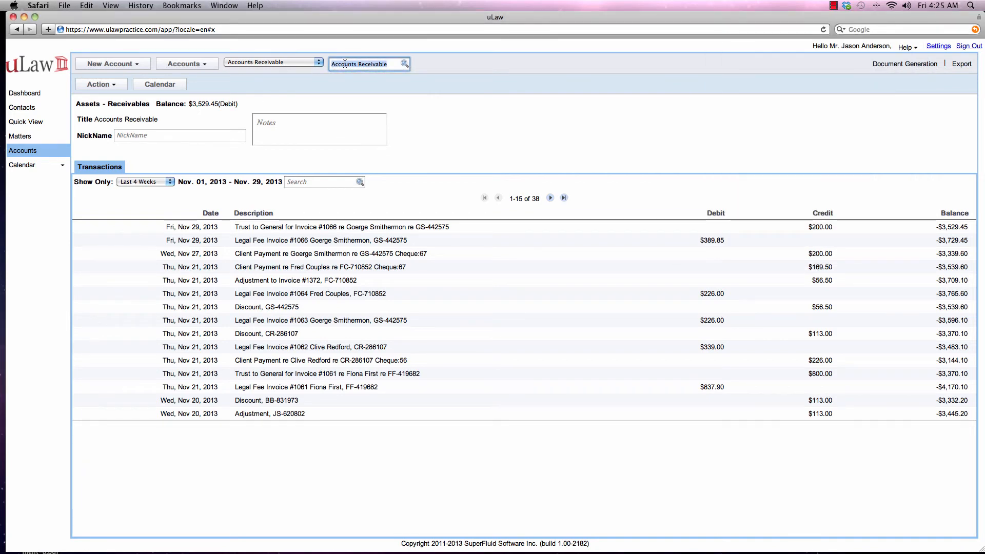
text(ret)
key(Return)
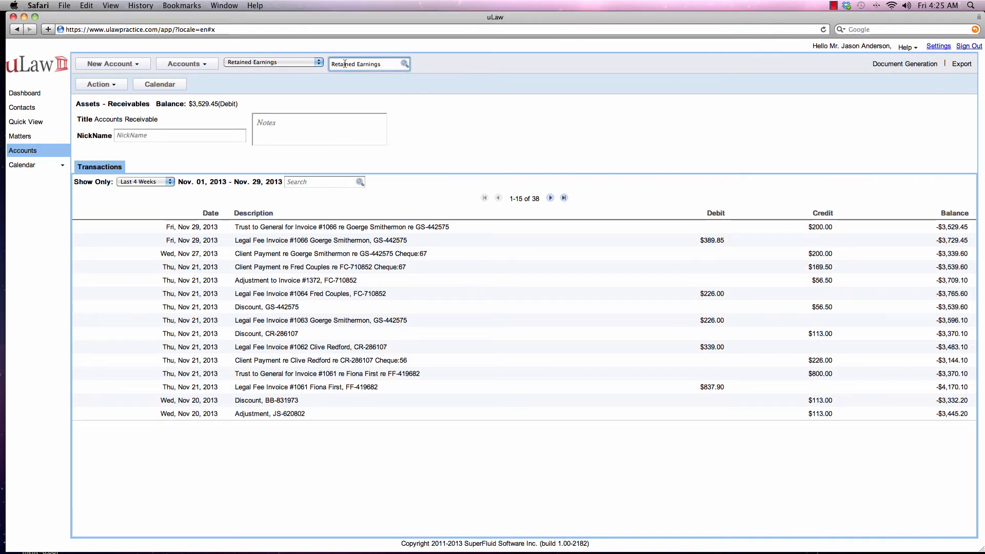
Step: Show all transactions for the Retained Earnings account and open the retained earnings entry dated Sep 30, 2013
click(154, 183)
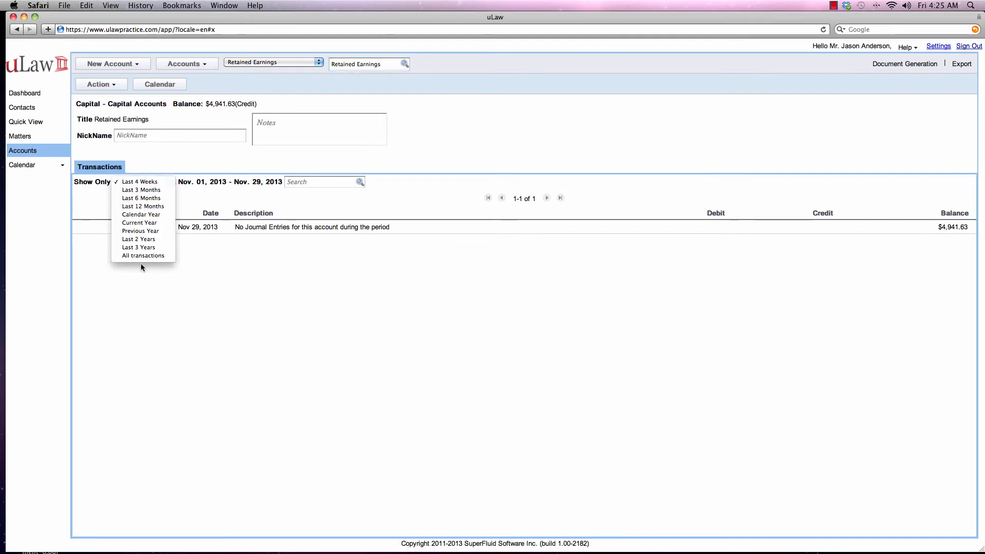
click(144, 255)
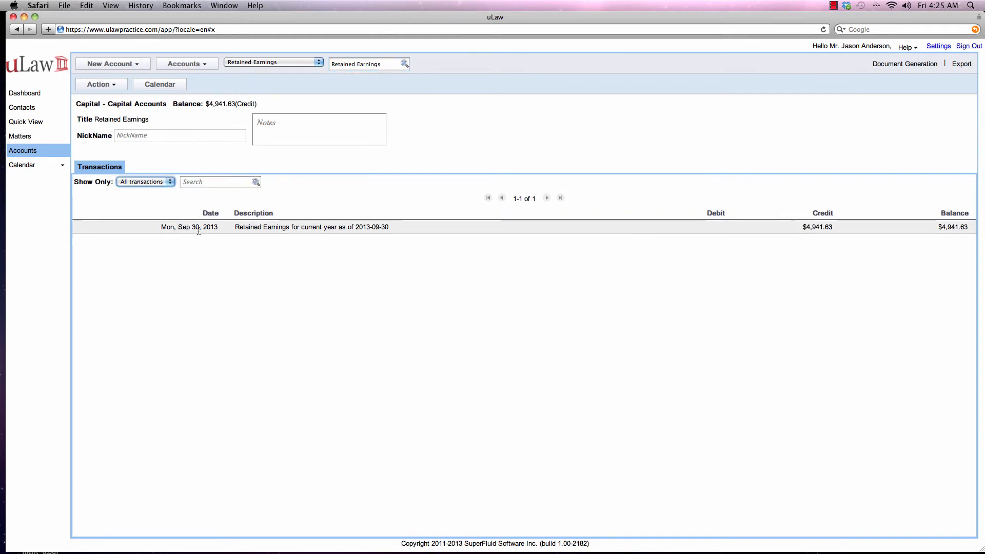
click(272, 228)
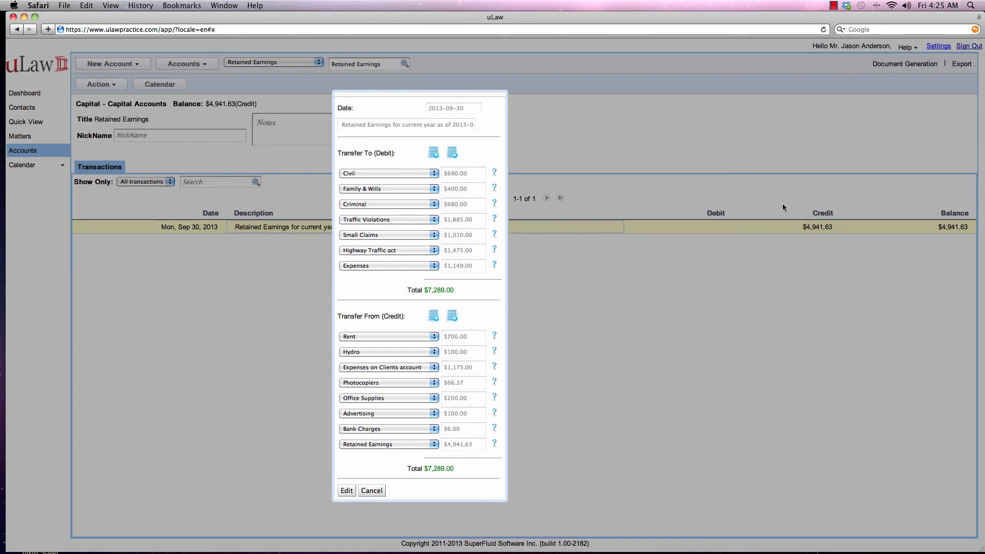
click(842, 6)
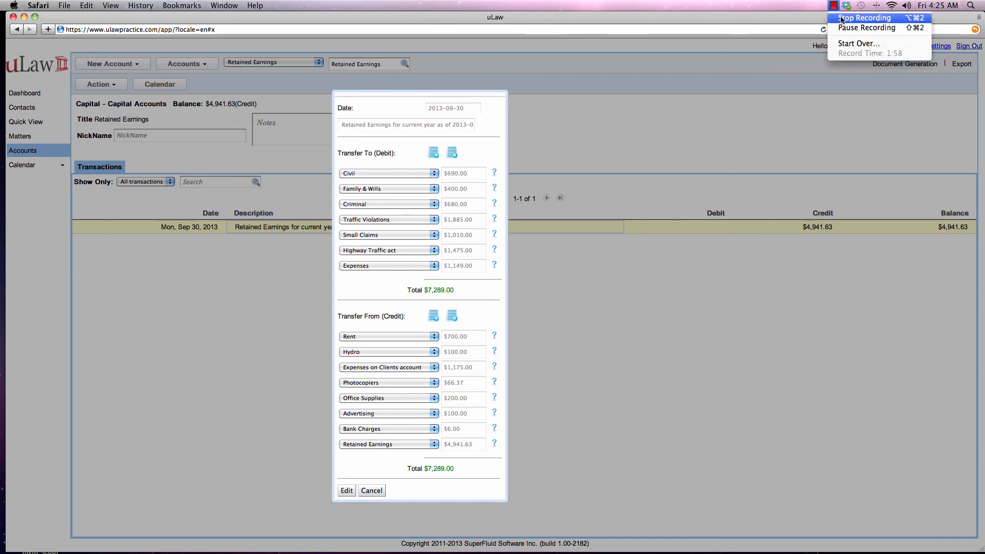